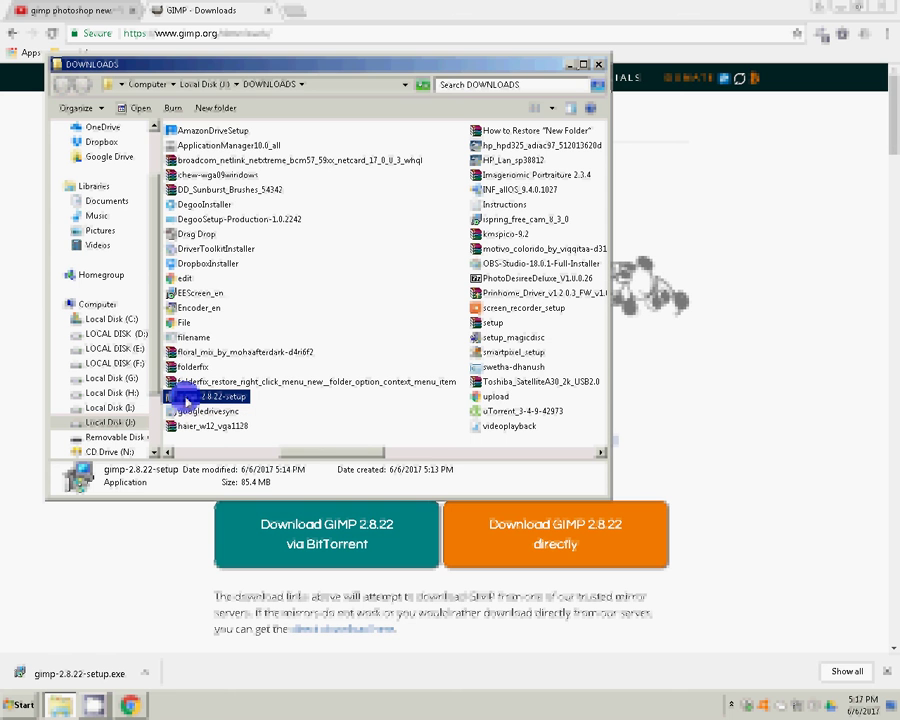
# Run the gimp-2.8.22-setup installer from the DOWNLOADS folder as administrator.
pyautogui.rightClick(187, 398)
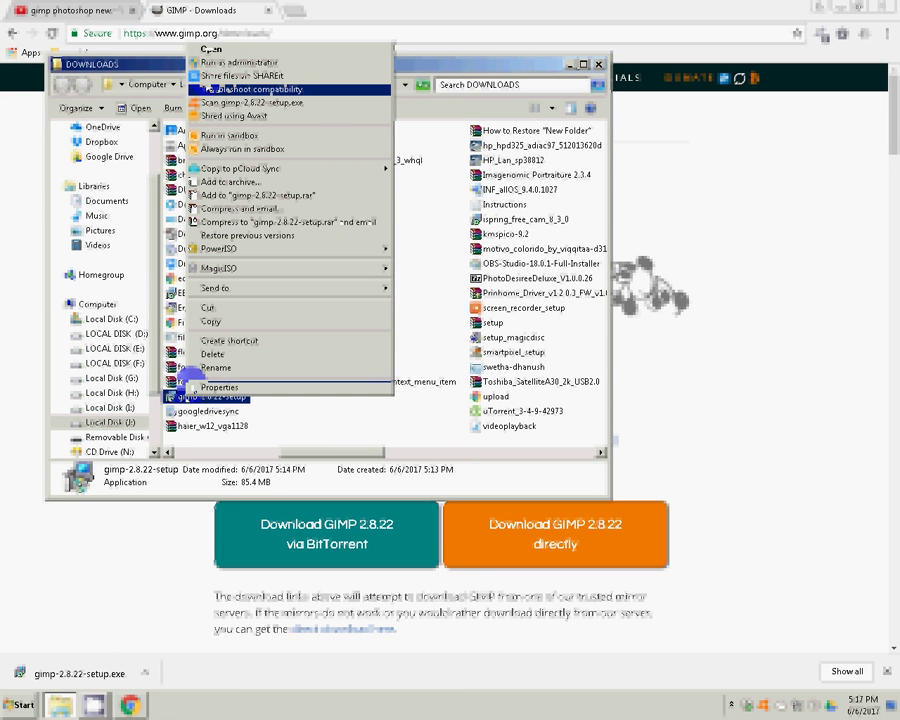
pyautogui.click(207, 64)
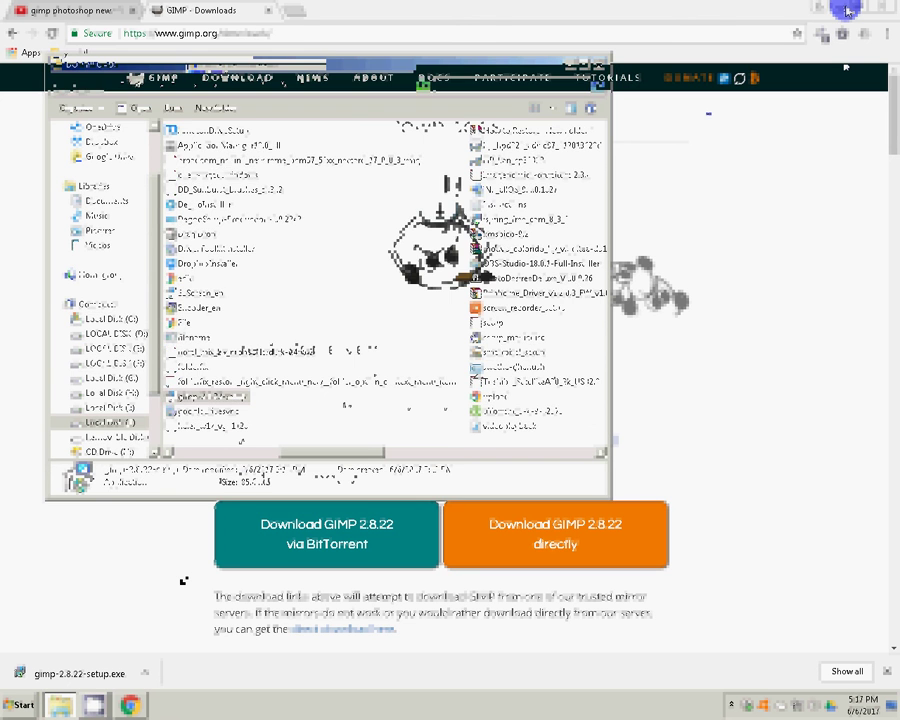
# Minimize the Explorer window and accept English as the setup language.
pyautogui.click(700, 125)
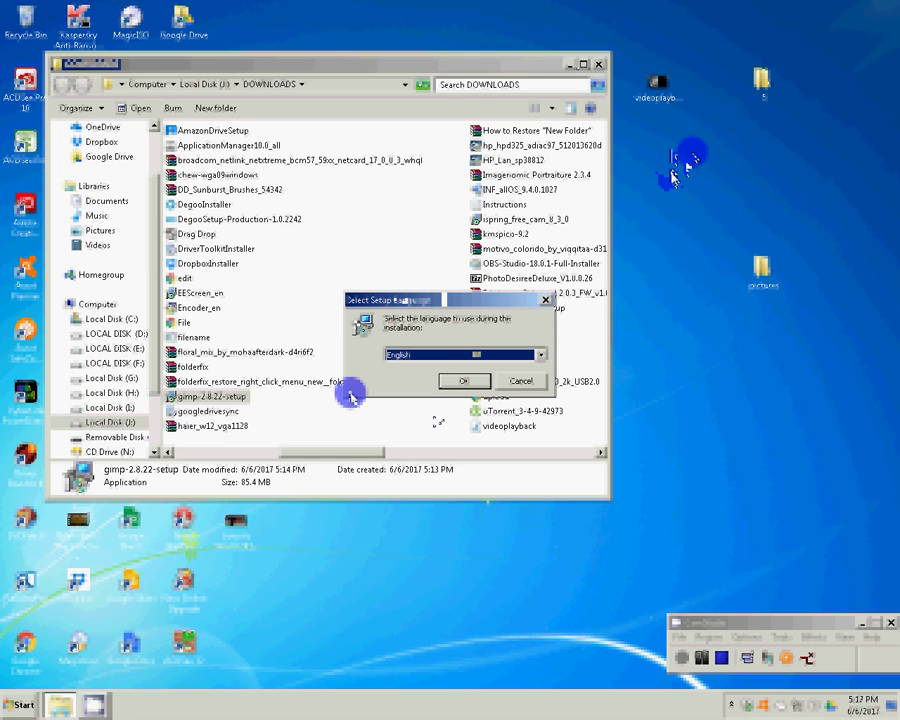
pyautogui.click(570, 65)
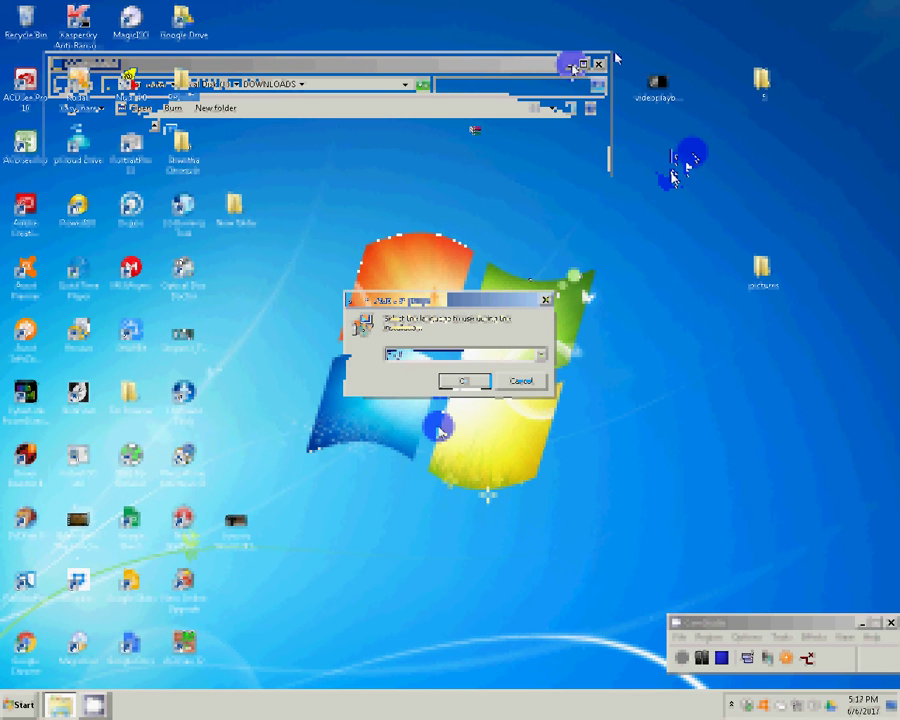
pyautogui.press('Return')
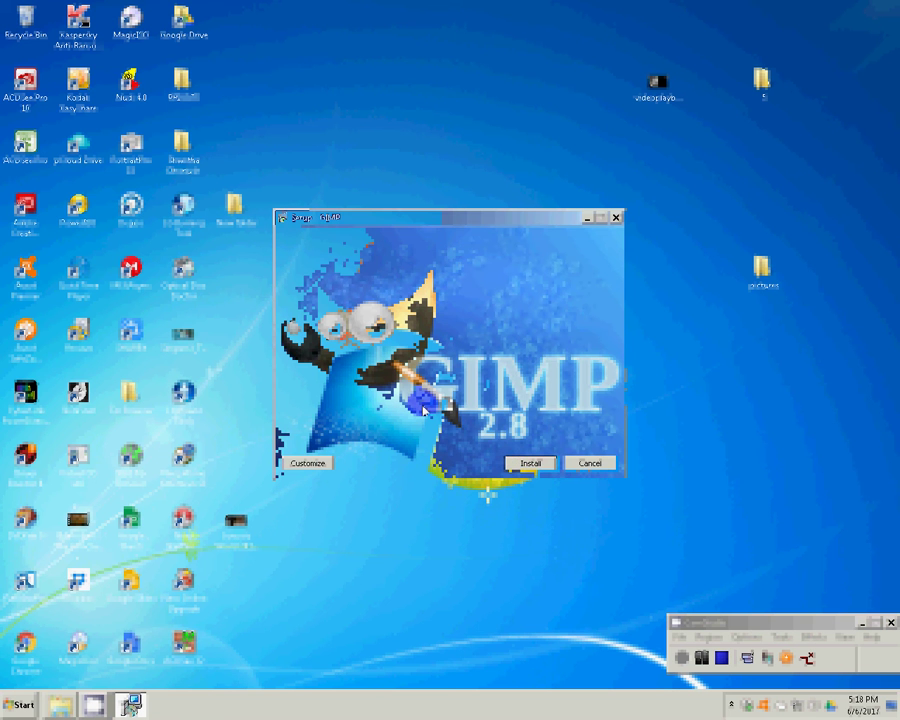
# Start the GIMP install and move on to the GNU GPL v3 license page.
pyautogui.click(529, 465)
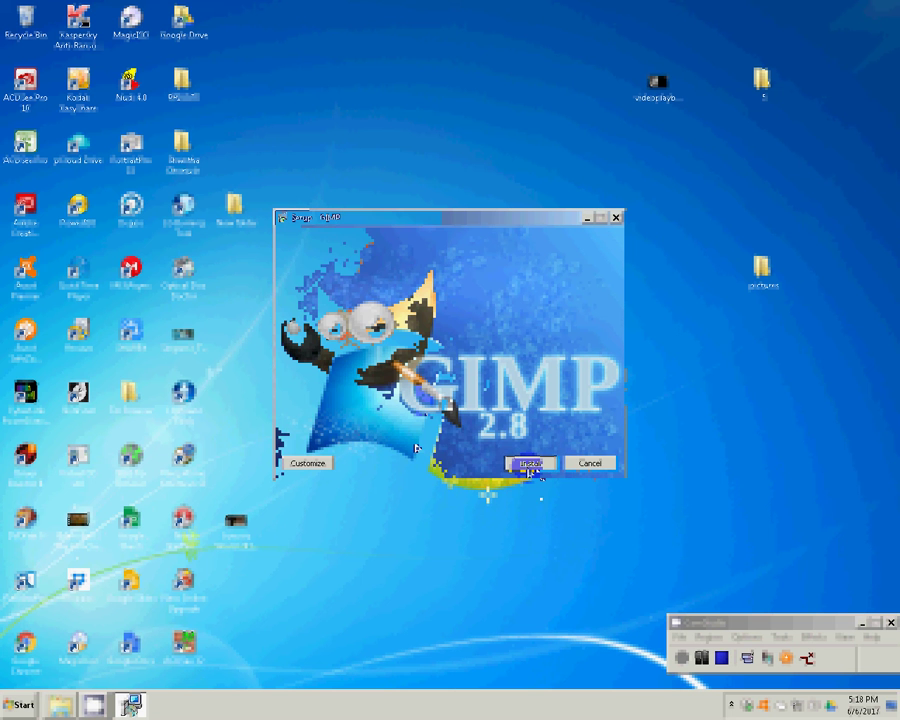
pyautogui.click(317, 465)
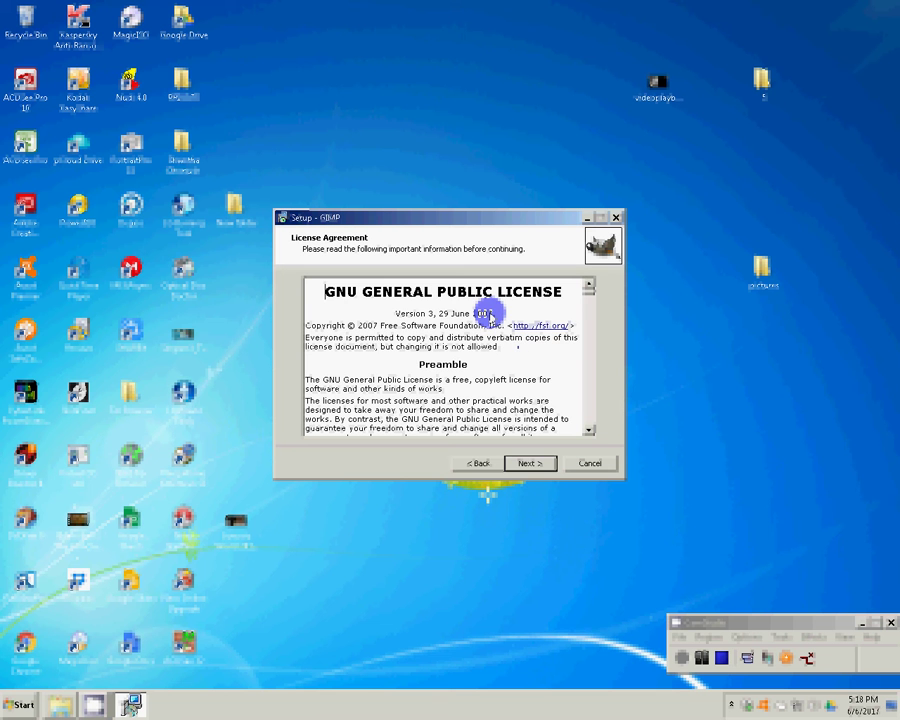
# Accept the license, keep the default install folder, and finish installing GIMP.
pyautogui.click(527, 464)
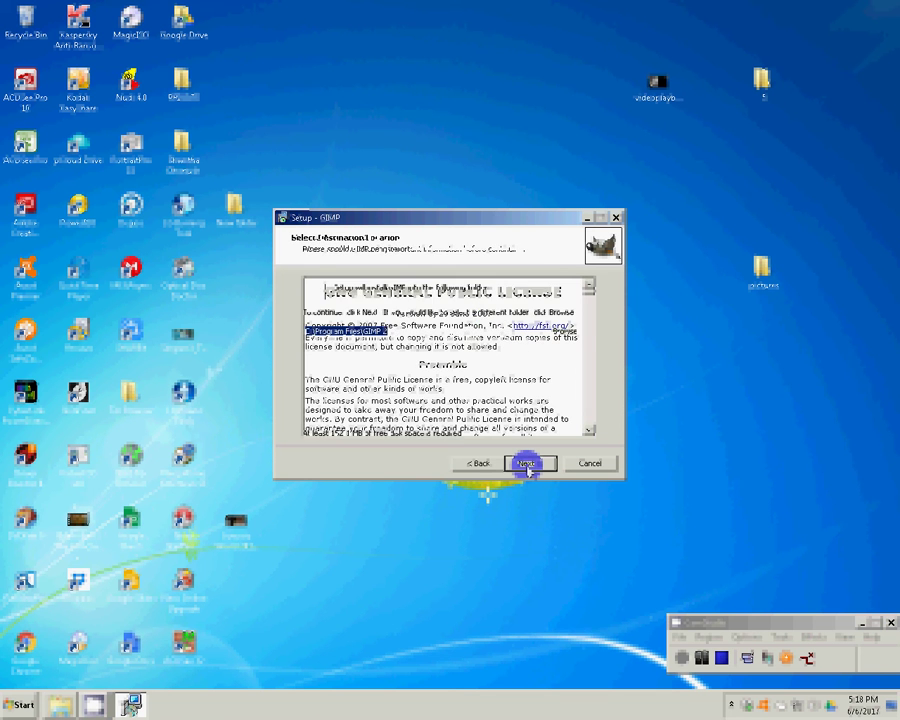
pyautogui.click(508, 463)
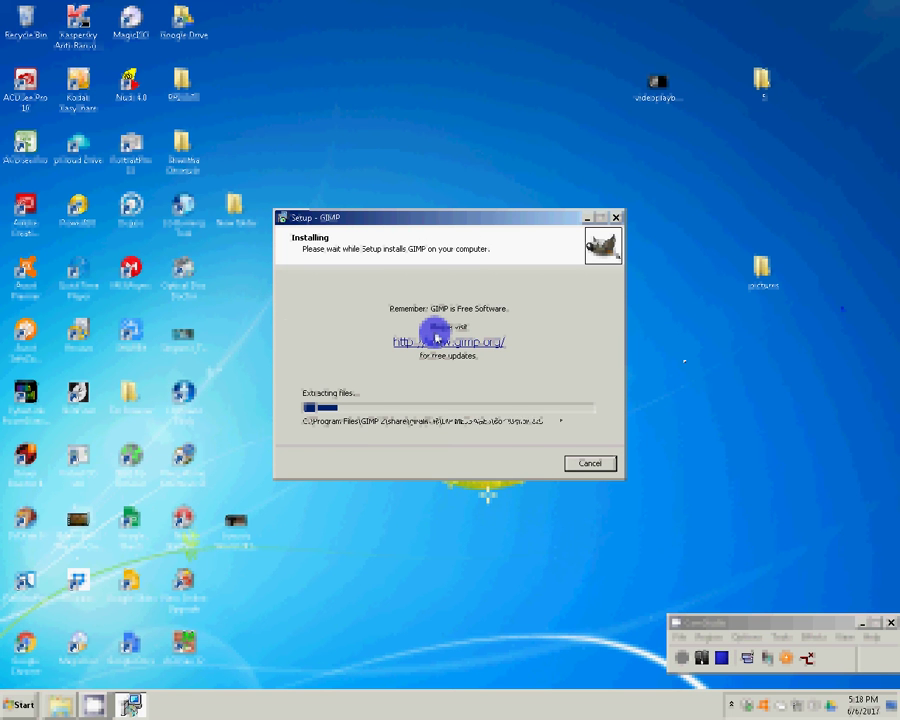
pyautogui.click(512, 462)
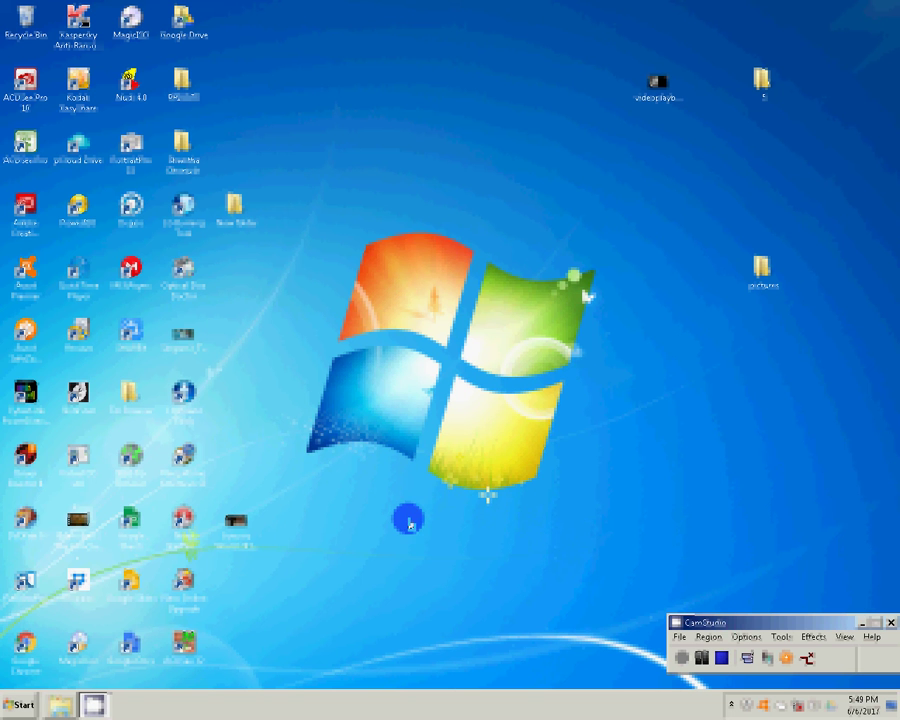
# Launch the newly installed GIMP 2 from the Start menu.
pyautogui.click(18, 704)
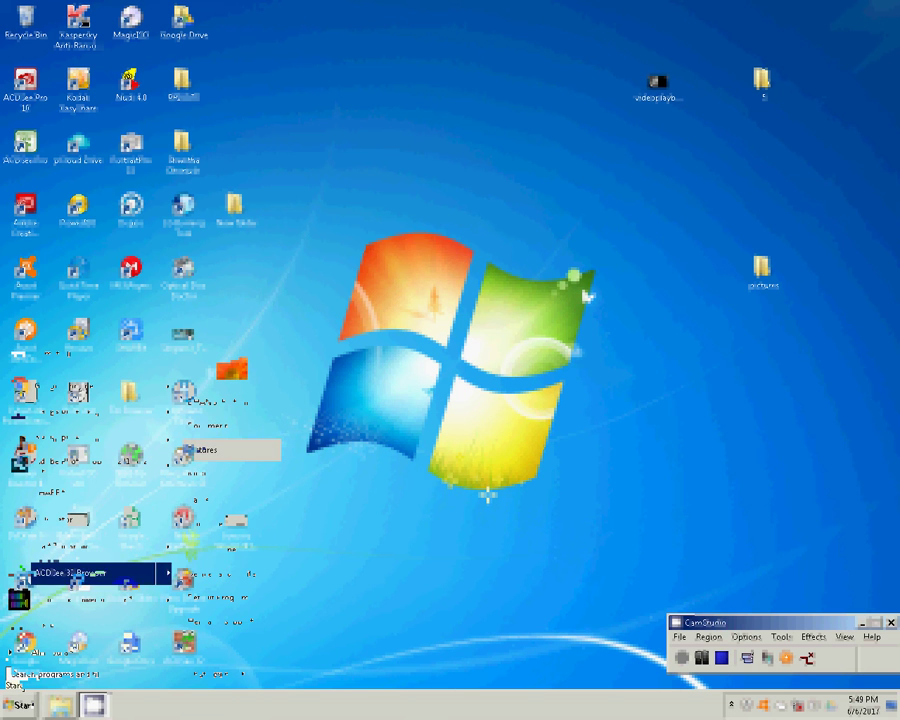
pyautogui.click(477, 430)
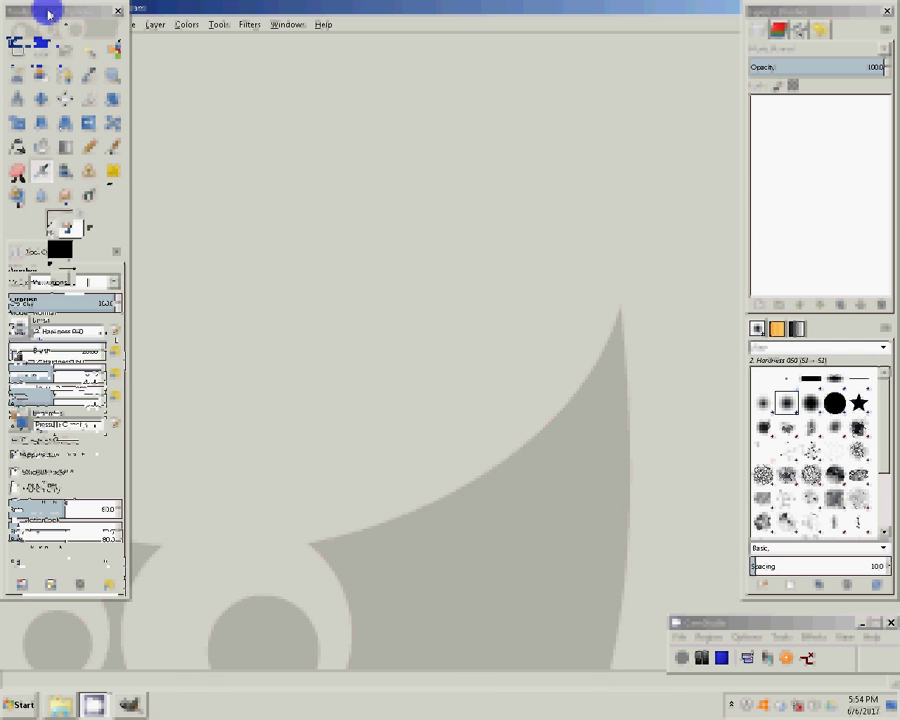
# Move the GIMP toolbox window slightly lower on screen.
pyautogui.moveTo(48, 14); pyautogui.dragTo(47, 44)
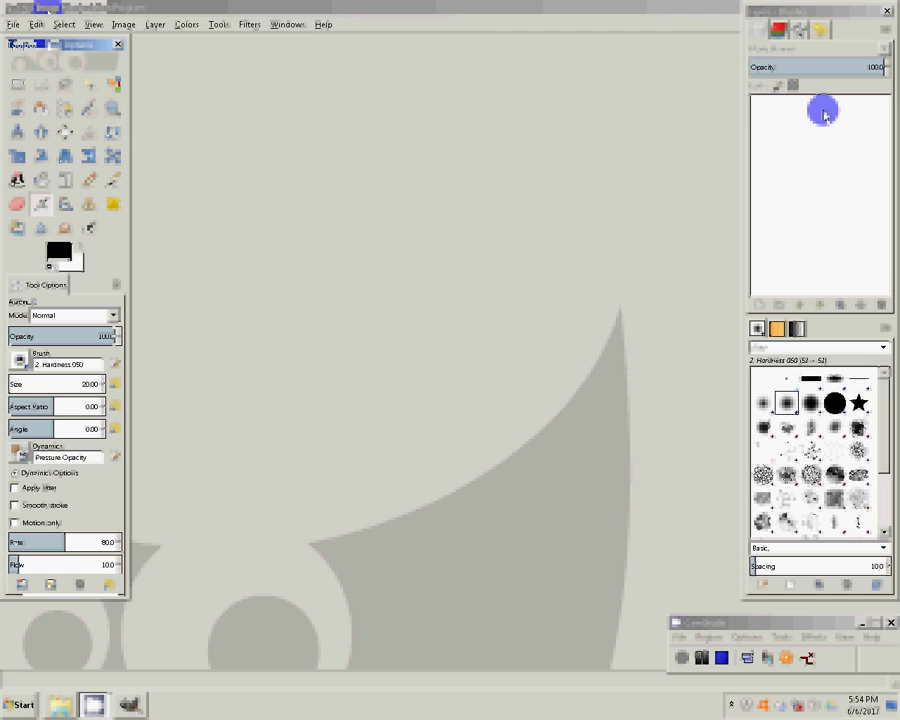
# Start a new image and switch its size units from px to inches (8.889 × 5.556 in).
pyautogui.click(12, 22)
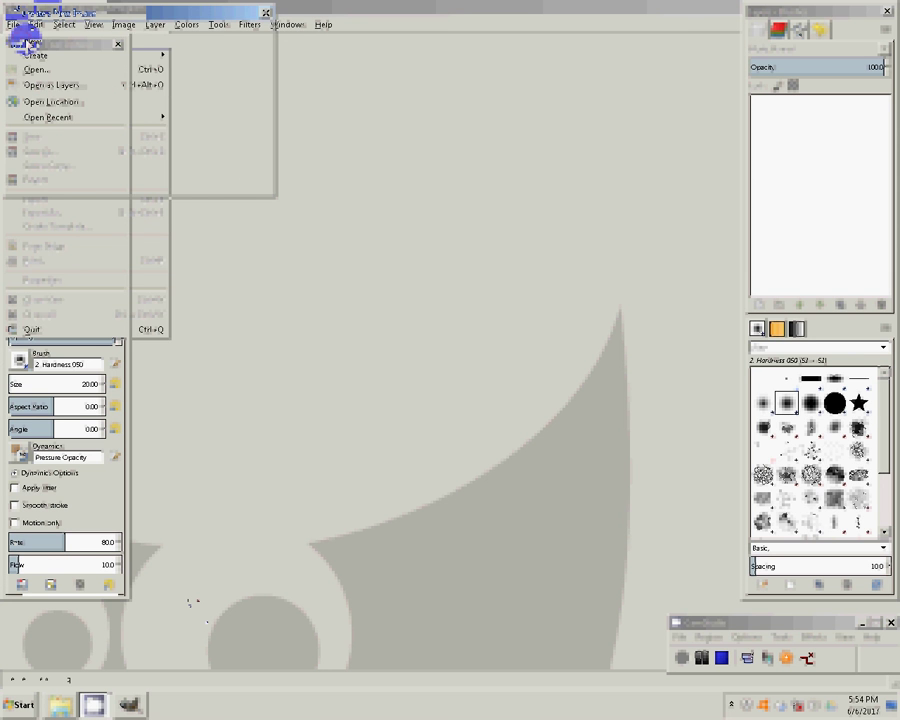
pyautogui.click(25, 43)
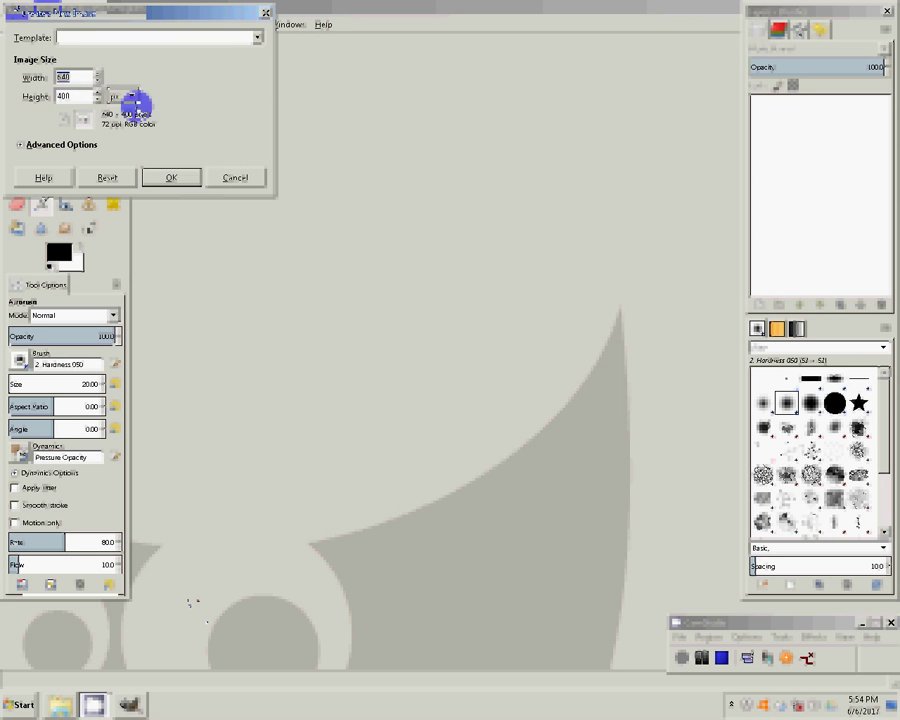
pyautogui.click(134, 103)
pyautogui.click(126, 102)
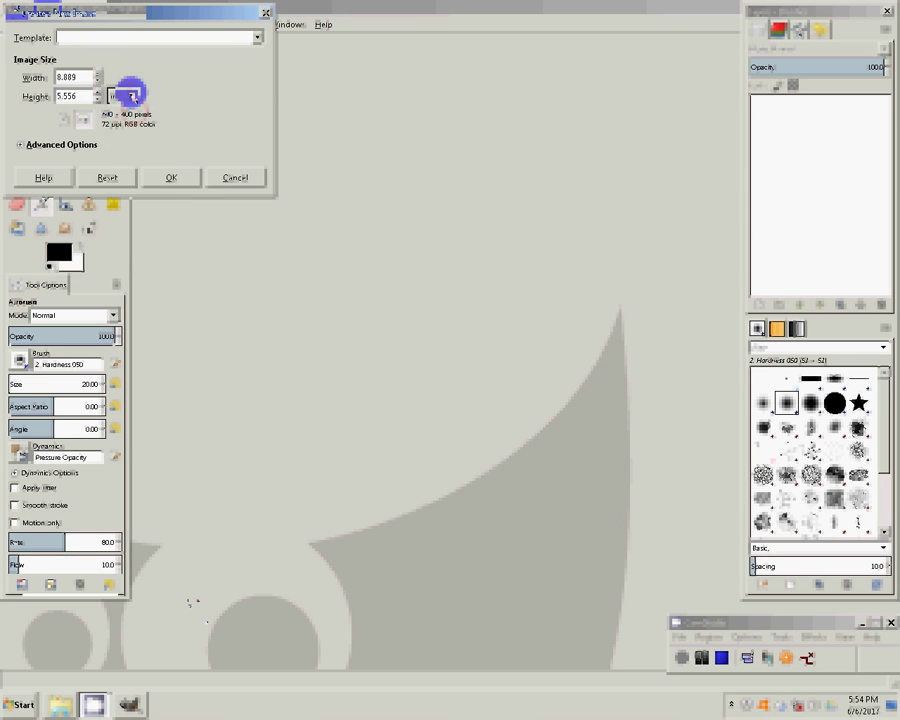
pyautogui.click(131, 95)
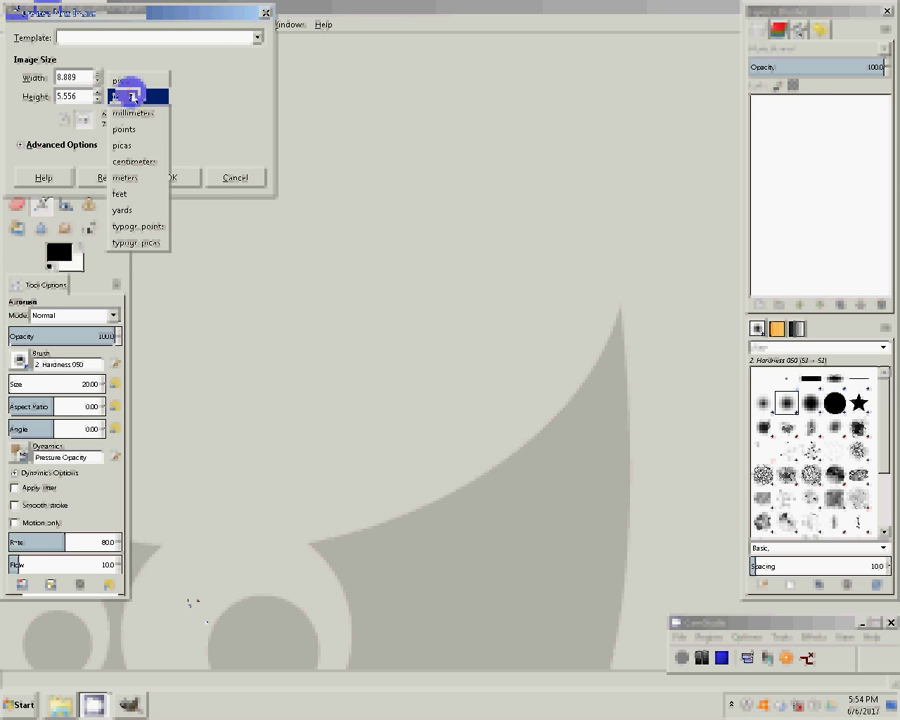
pyautogui.click(131, 95)
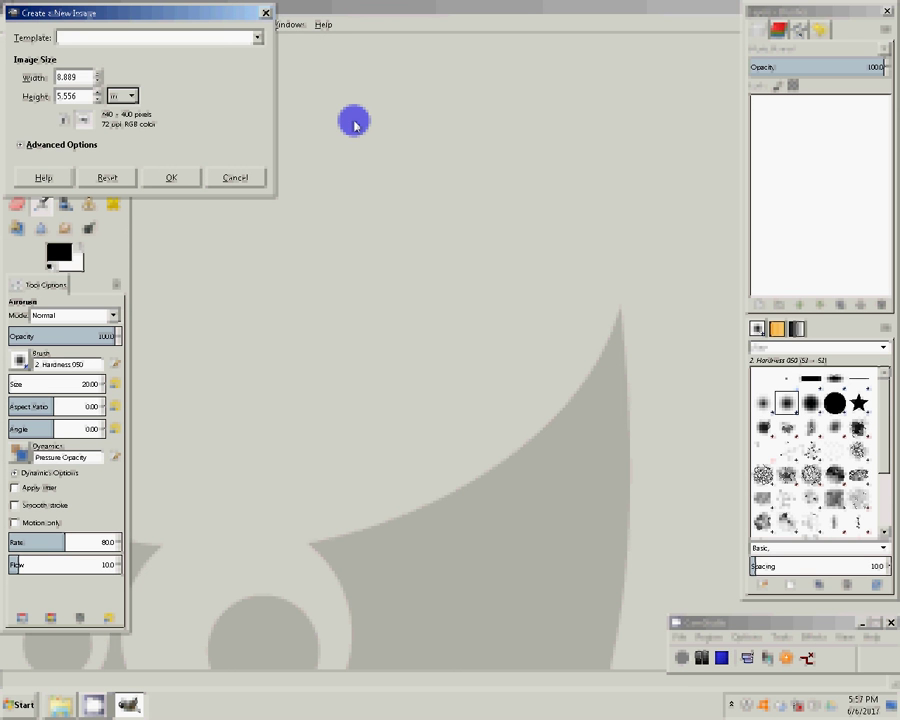
# Close the Layers/Brushes dock, confirm the new image settings, and close the image window.
pyautogui.click(888, 12)
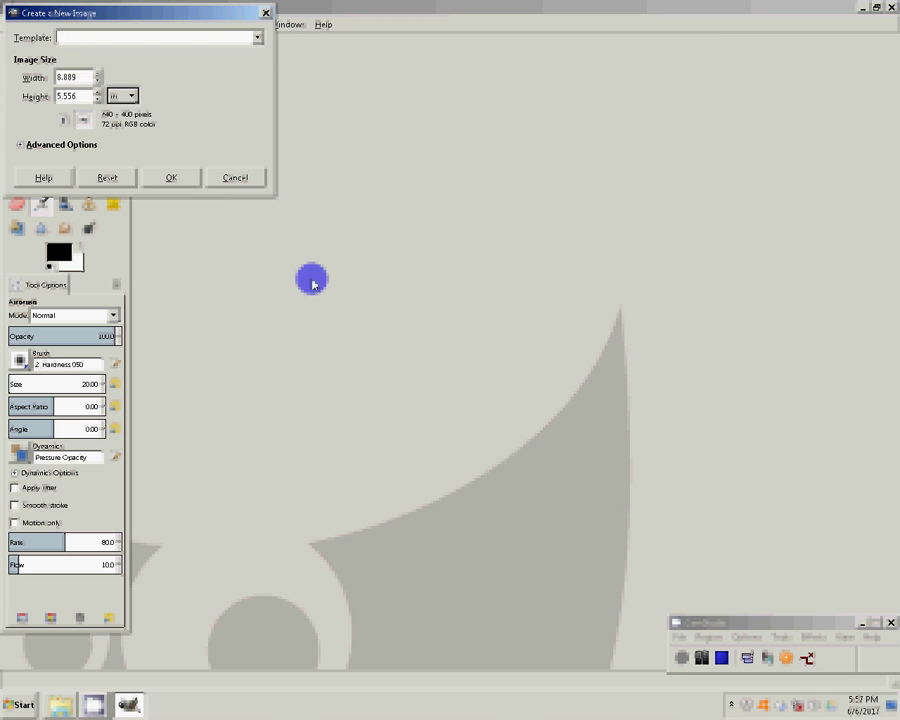
pyautogui.click(178, 179)
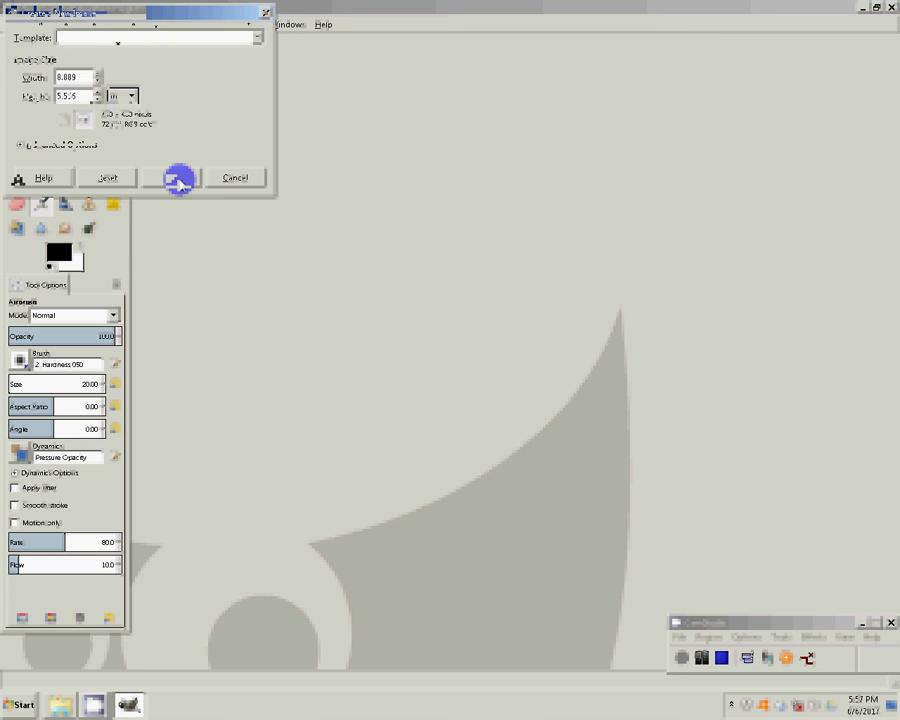
pyautogui.click(886, 9)
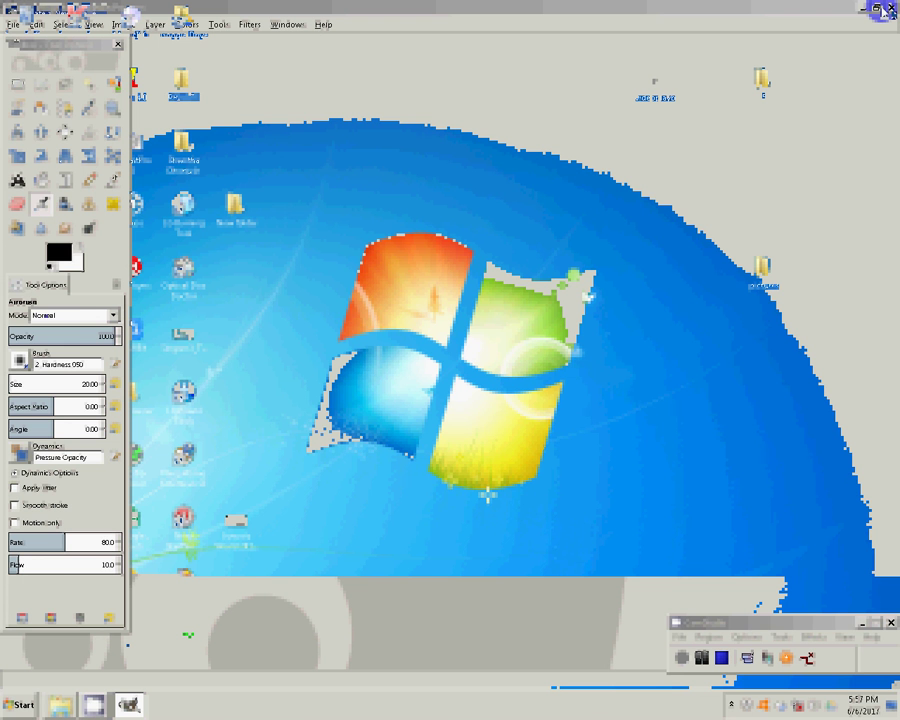
# Bring up the Windows Start menu to launch Adobe Photoshop.
pyautogui.press('super')
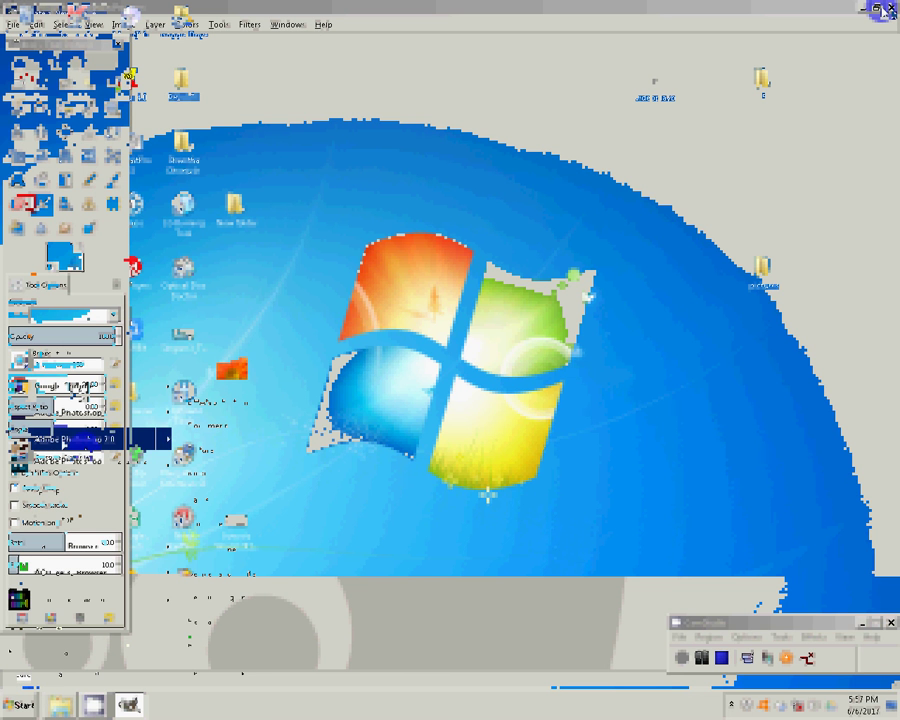